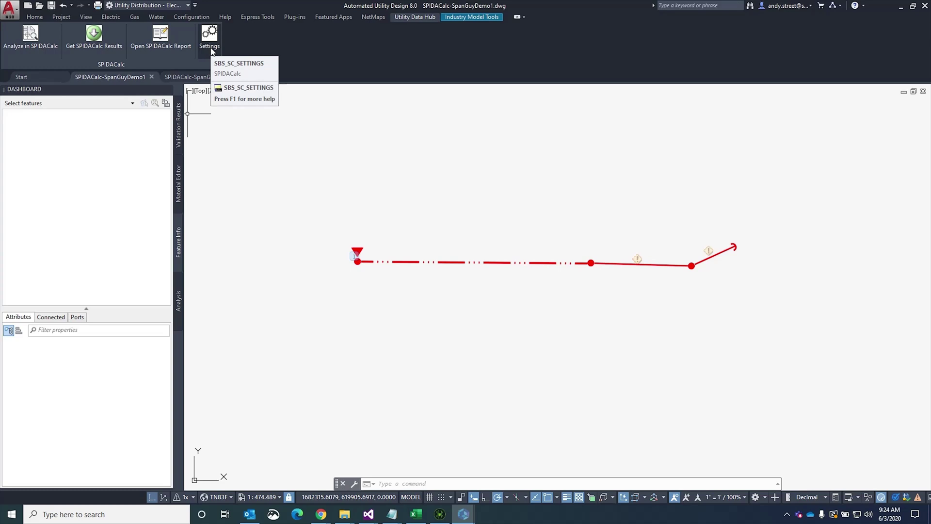
Examine the transformer pole's SPIDA attributes, and review the SPIDACalc settings, including AutoOpenSPIDACalc and SpanGuyModels.
click(357, 262)
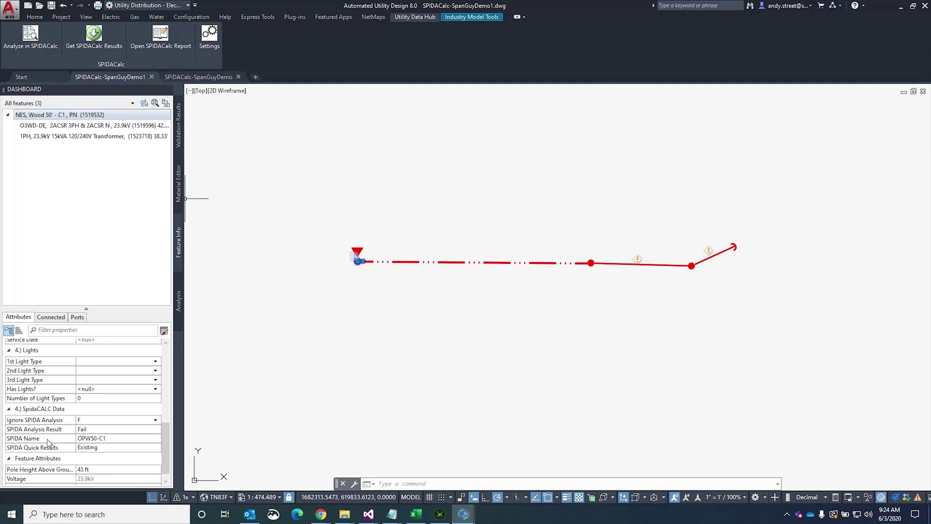
click(209, 38)
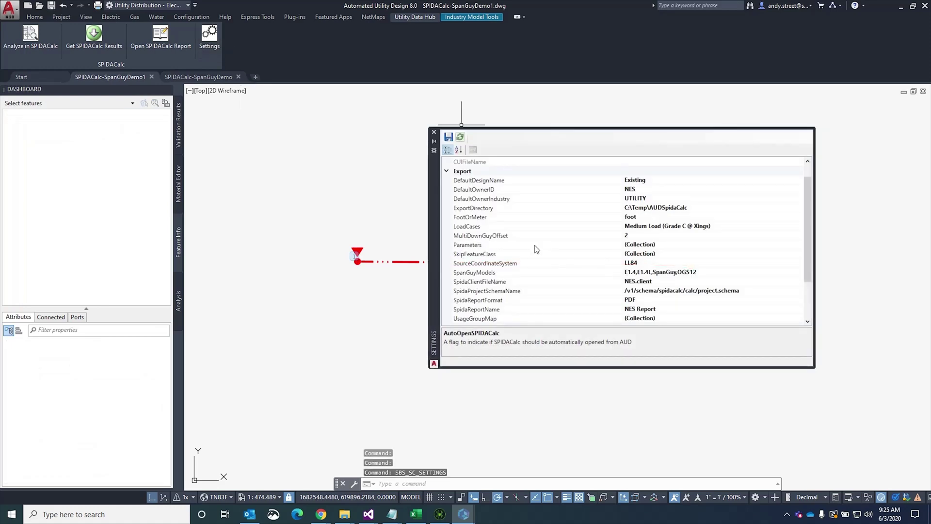
scroll(808, 218, up, 1)
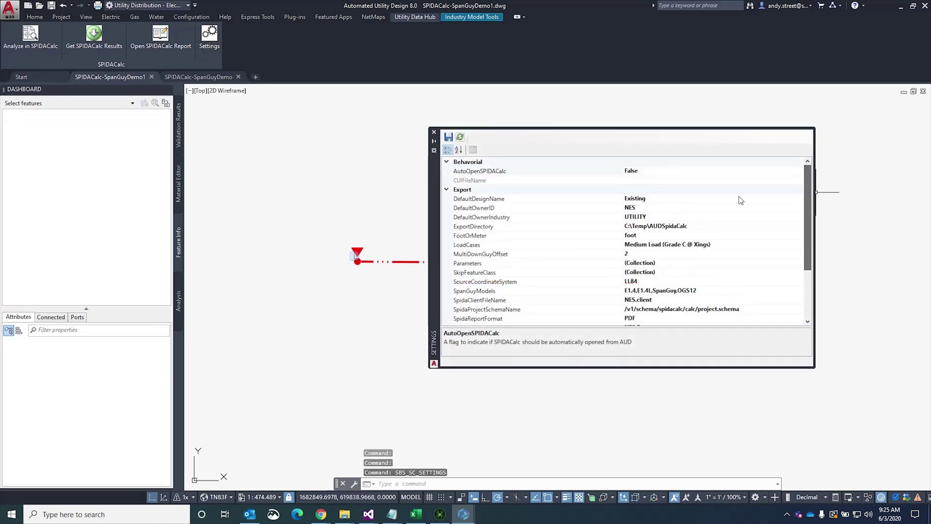
click(484, 173)
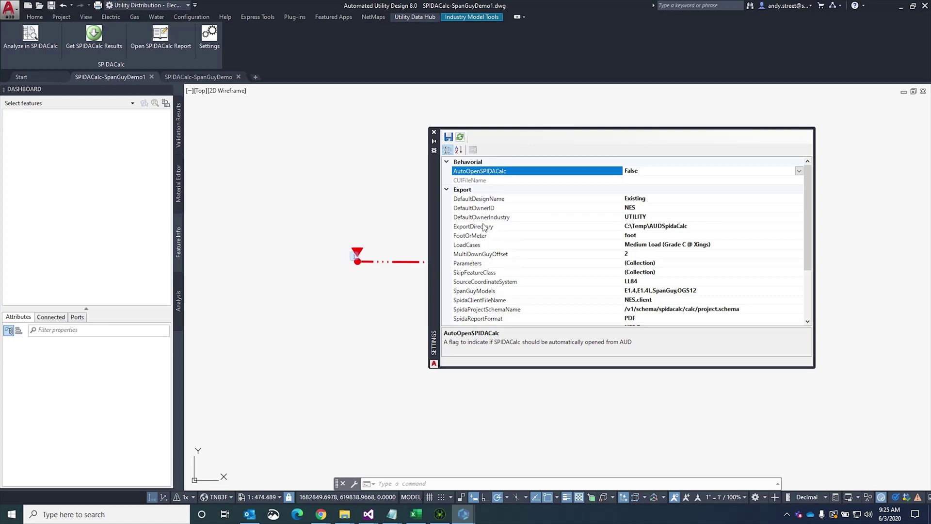
click(498, 292)
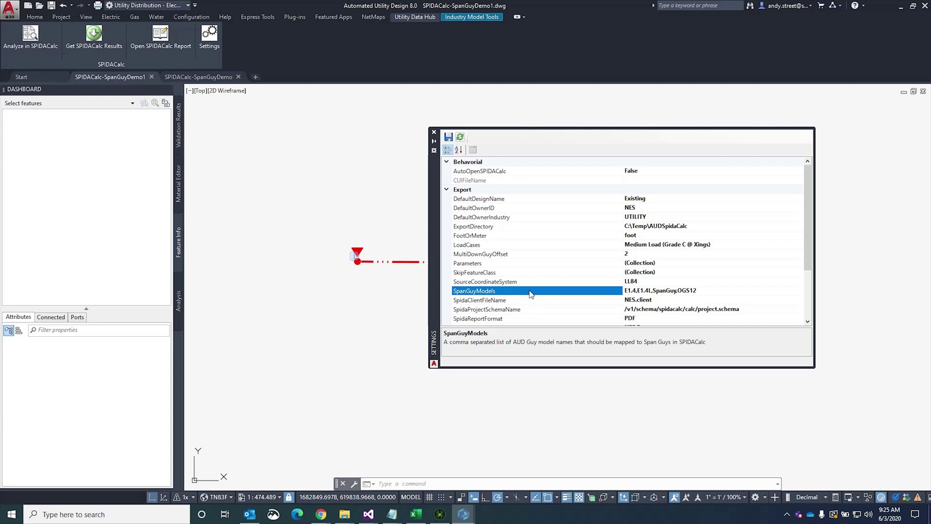
scroll(531, 294, down, 3)
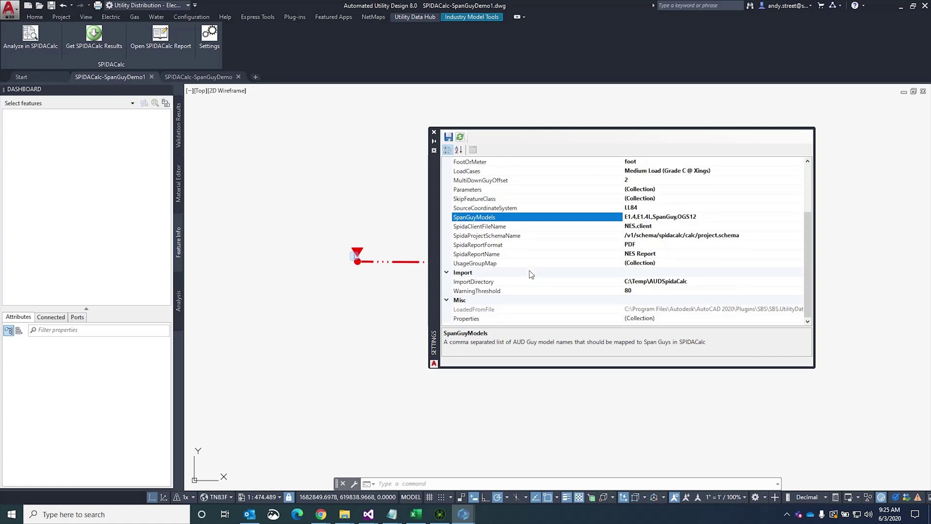
click(434, 132)
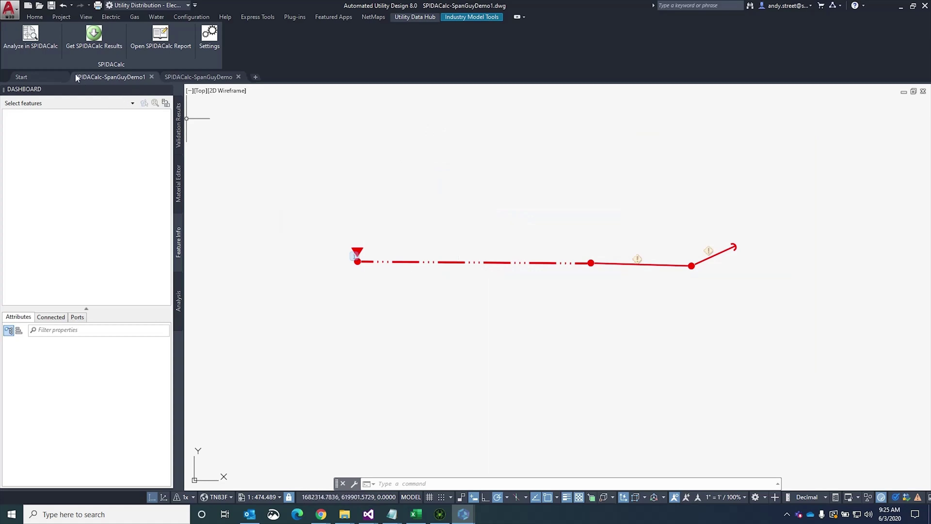
Export the SPIDACalc-SpanGuyDemo1 design to SPIDACalc for analysis.
click(34, 35)
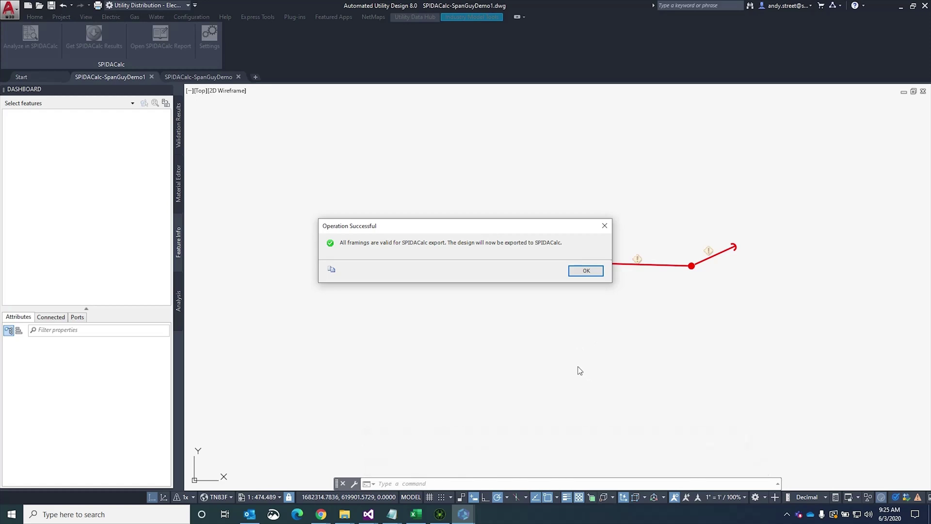
click(591, 276)
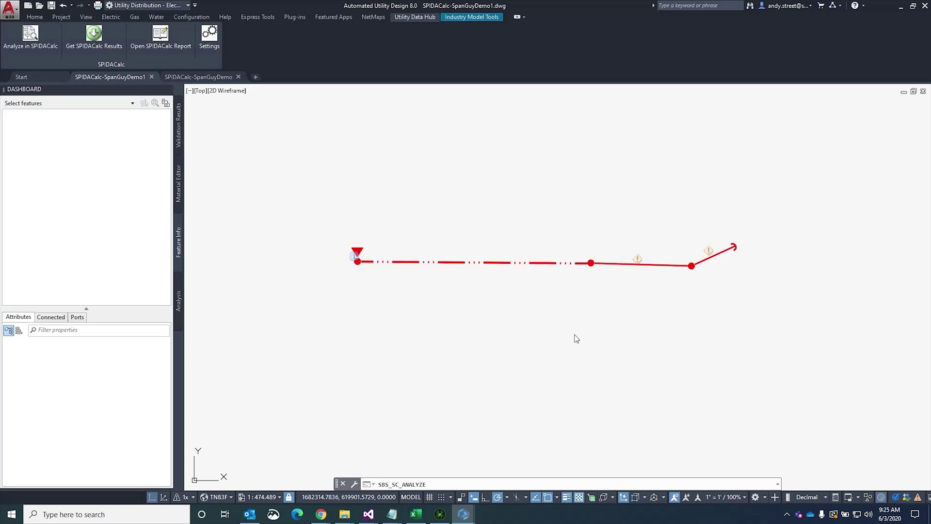
click(598, 269)
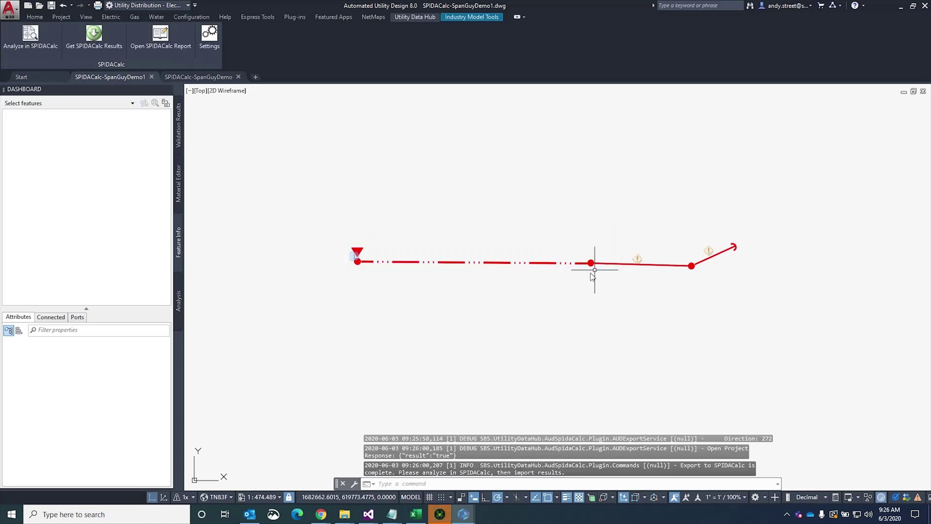
Switch to SPIDAcalc and inspect poles 1519537, 1524413 and 1519532 in 3D, including the last pole's transformer.
click(442, 516)
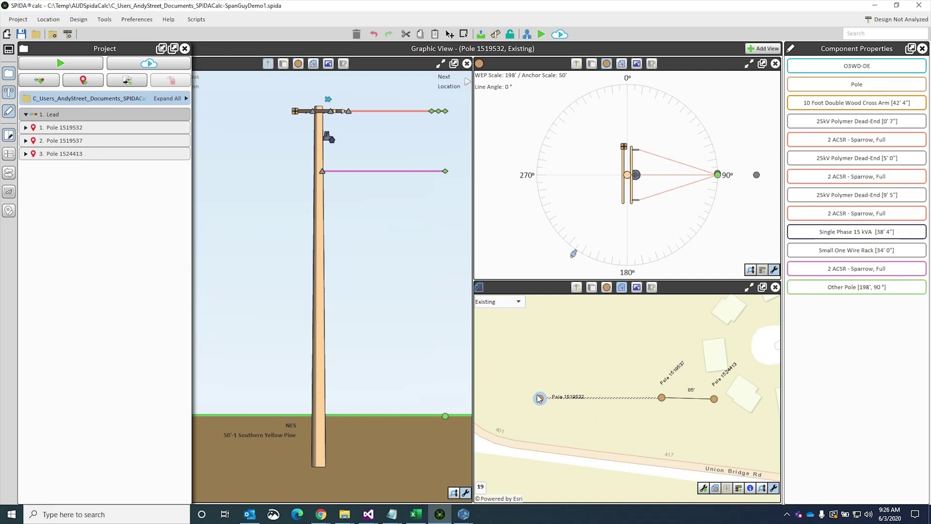
double_click(661, 398)
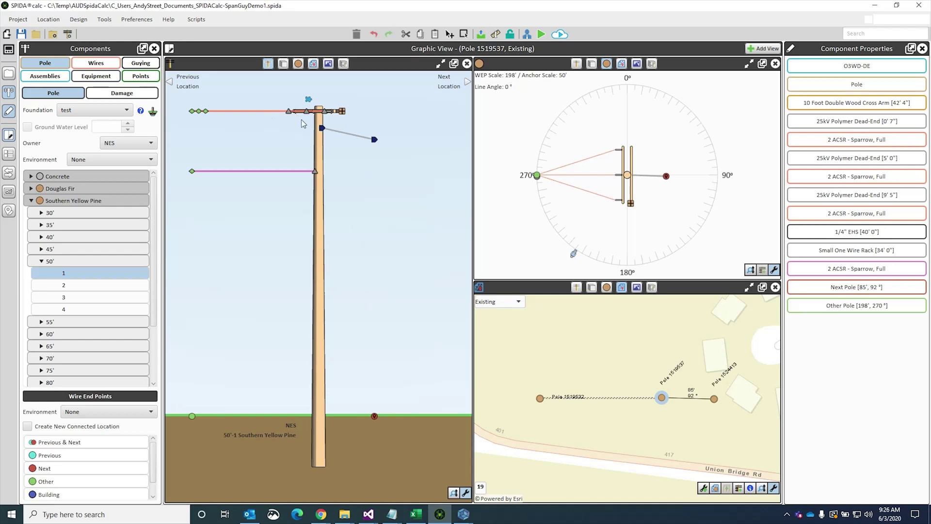
click(283, 64)
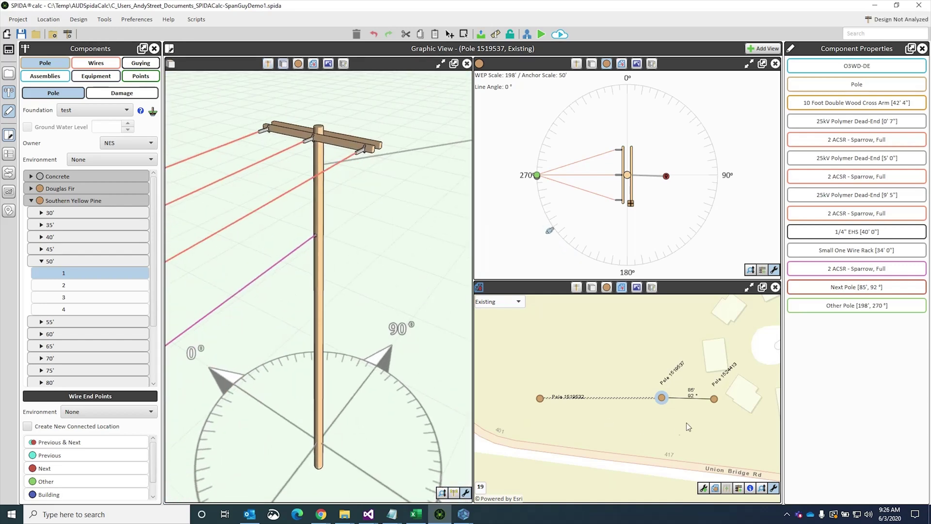
click(714, 399)
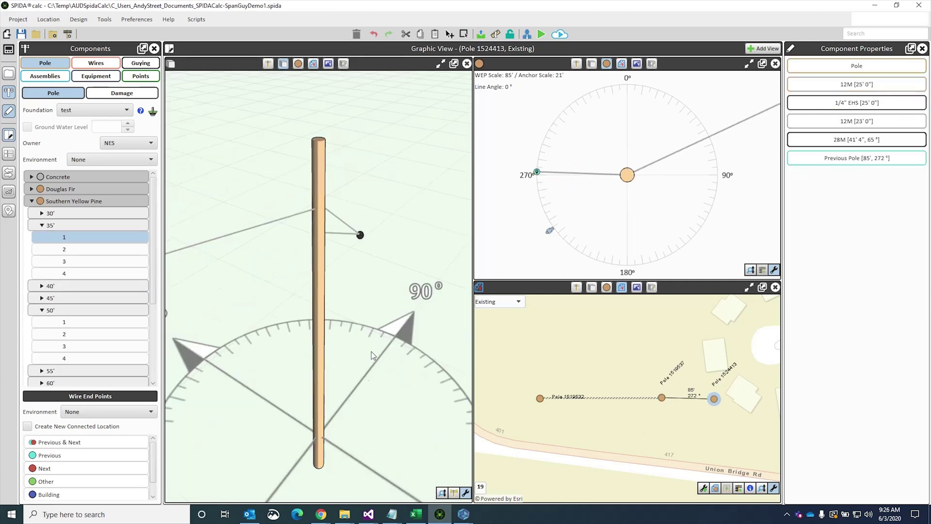
mouse_move(371, 369)
mouse_down()
mouse_move(403, 378)
mouse_move(381, 356)
mouse_move(317, 358)
mouse_move(366, 370)
mouse_move(312, 354)
mouse_up()
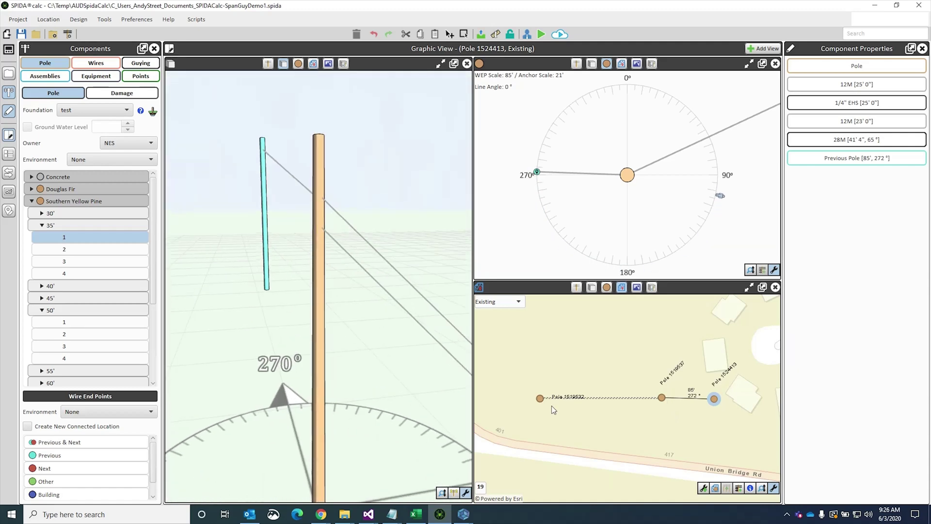
click(540, 398)
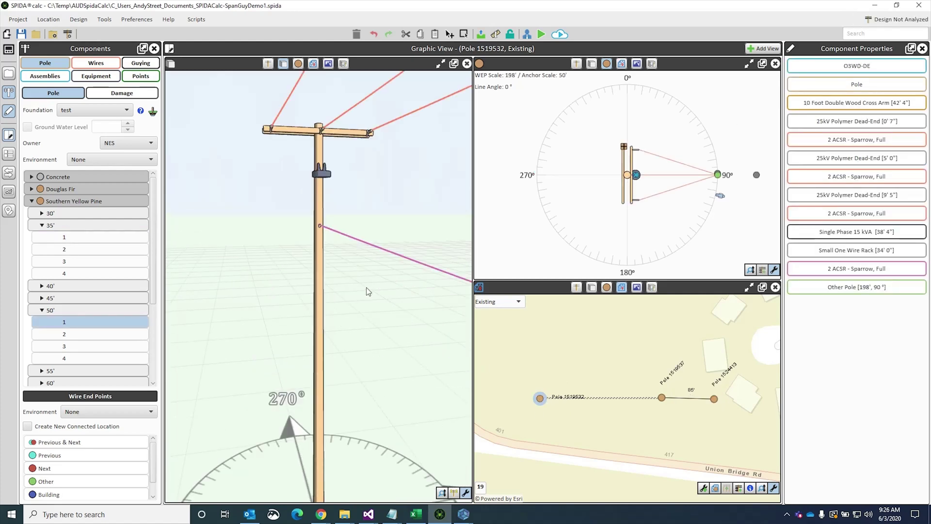
drag(383, 363, 370, 322)
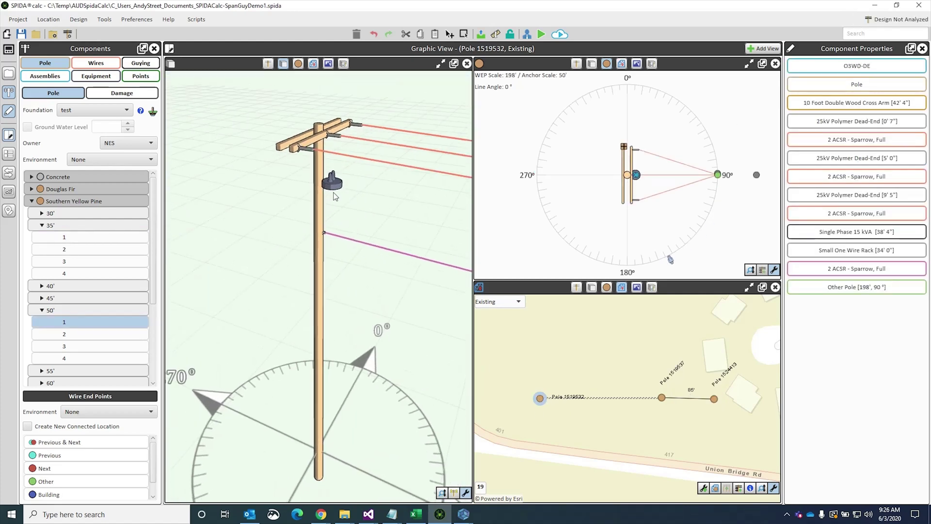
click(333, 180)
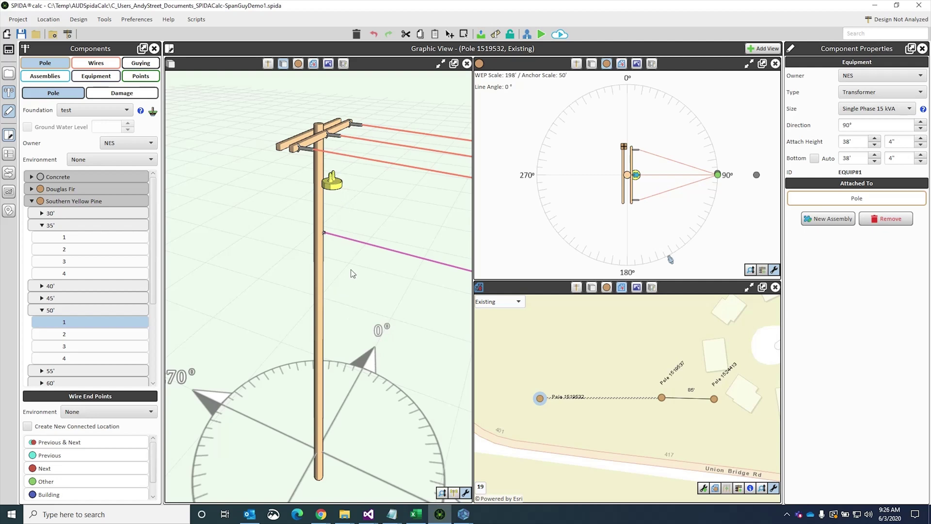
click(376, 225)
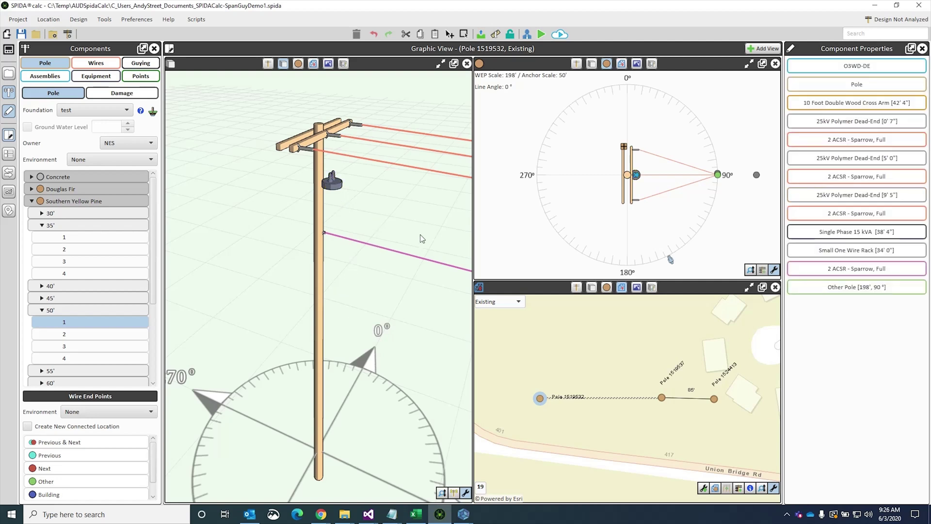
Run the load analysis on the whole project and dismiss the analysis warnings.
click(9, 73)
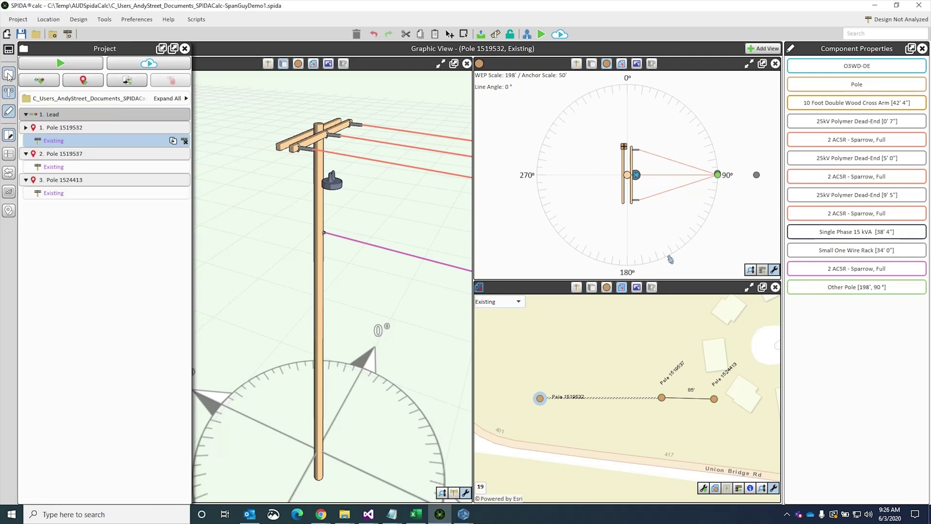
click(65, 64)
click(58, 77)
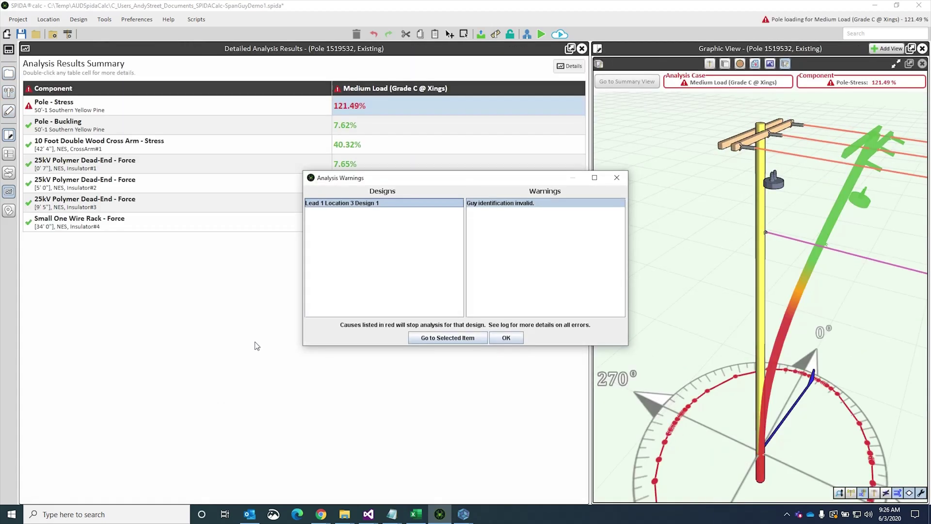
click(506, 338)
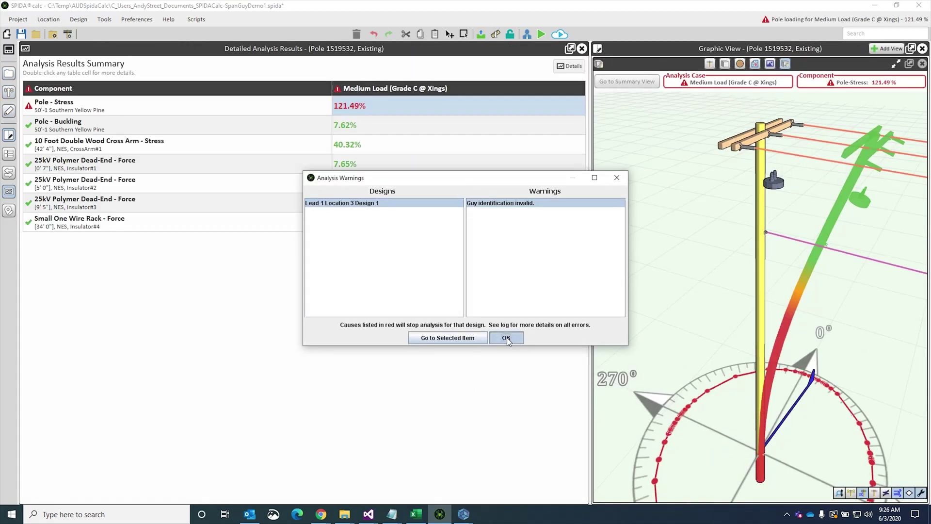
Change the workspace from Analysis to Design.
click(9, 74)
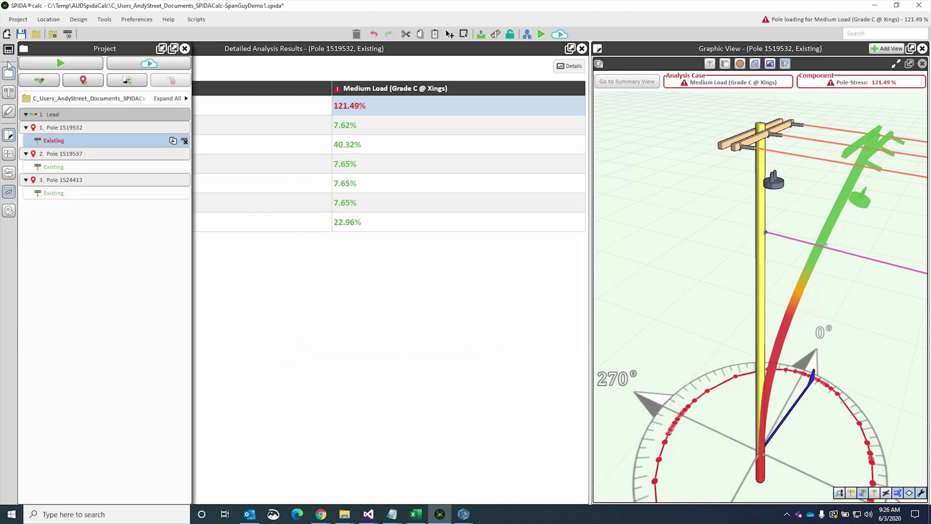
click(9, 49)
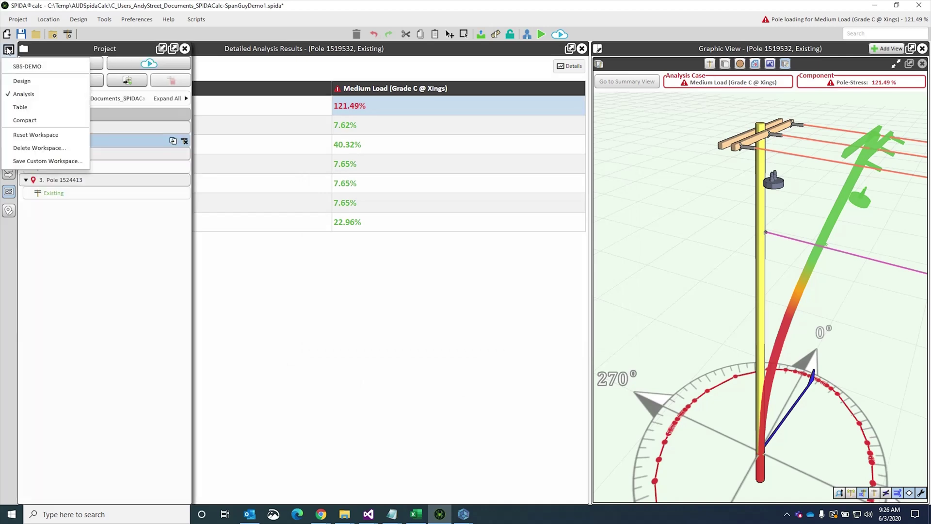
click(21, 81)
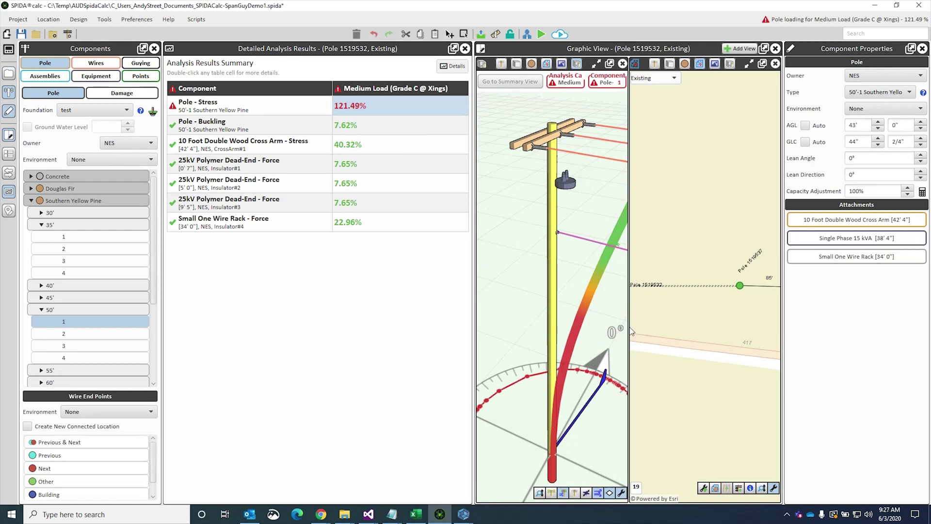
Examine the detailed analysis results and 3D deflection of each of the three poles.
scroll(696, 327, down, 1)
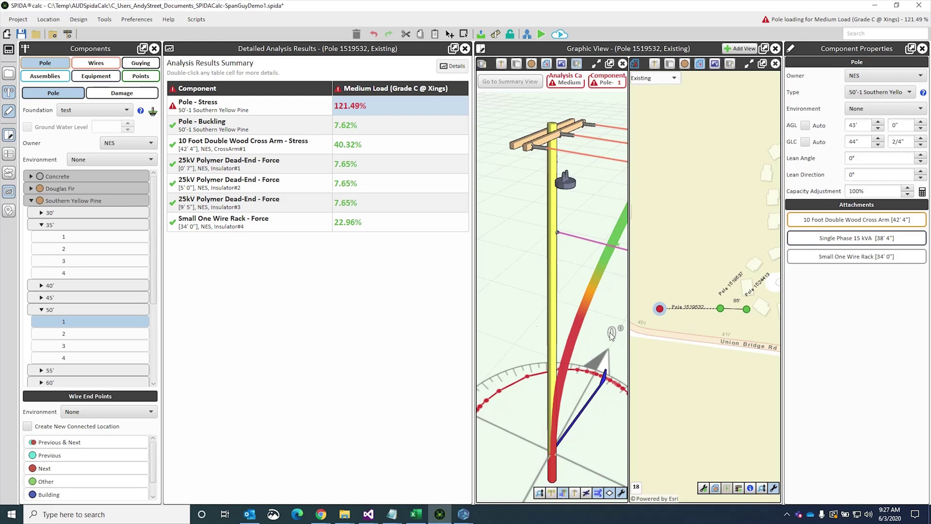
scroll(496, 312, down, 3)
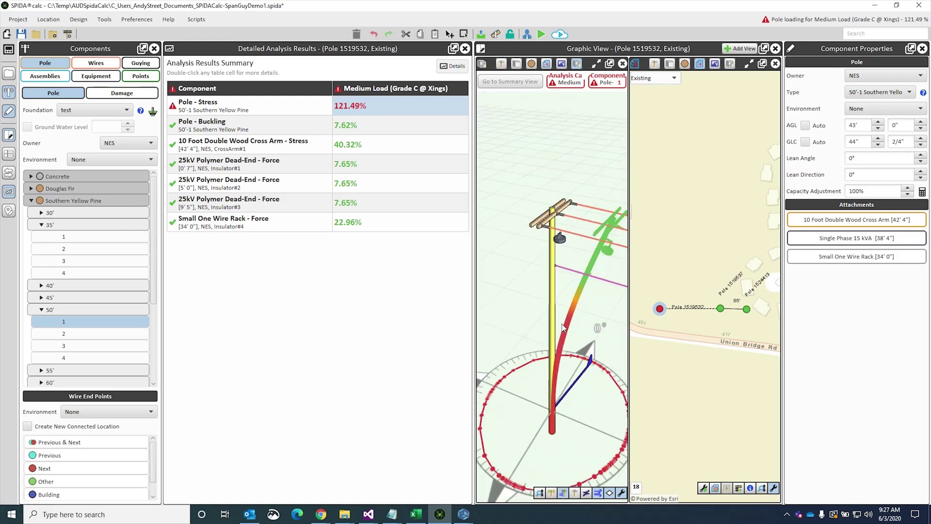
drag(573, 383, 708, 340)
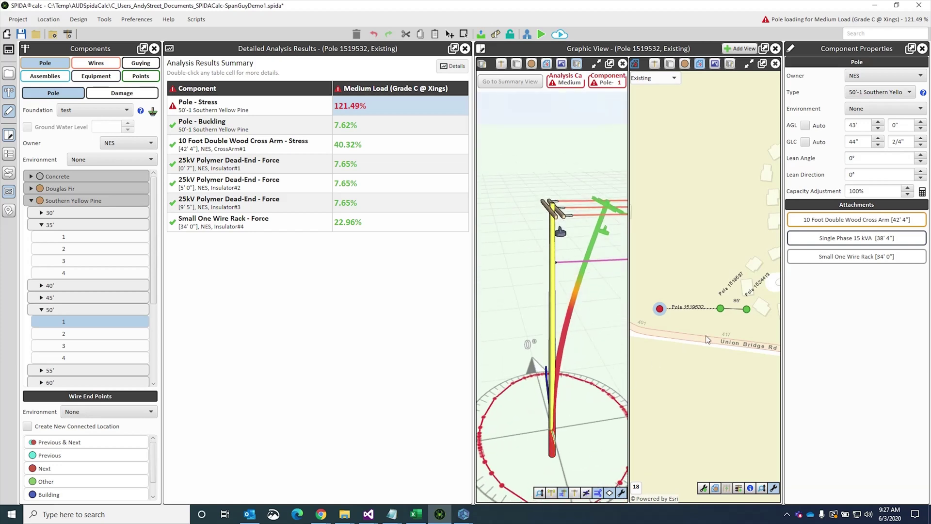
click(721, 310)
drag(590, 368, 720, 326)
click(746, 310)
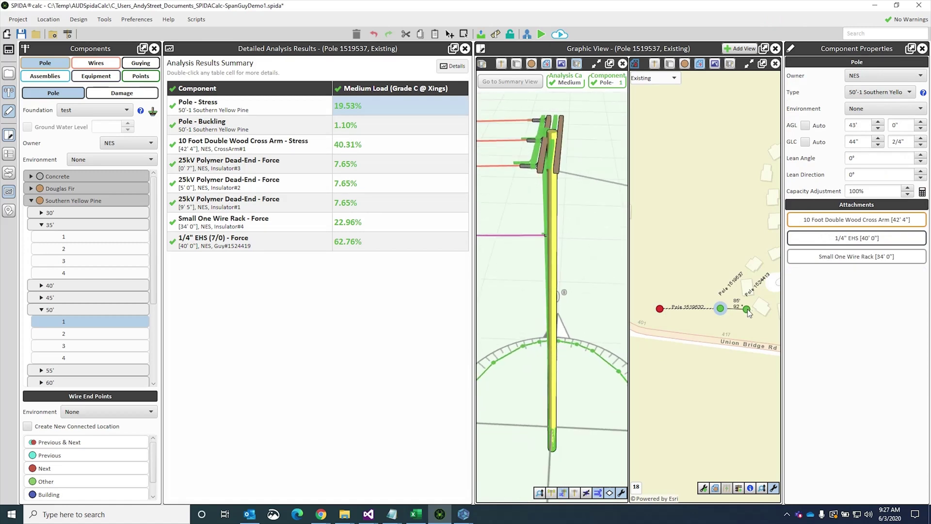
drag(570, 358, 467, 294)
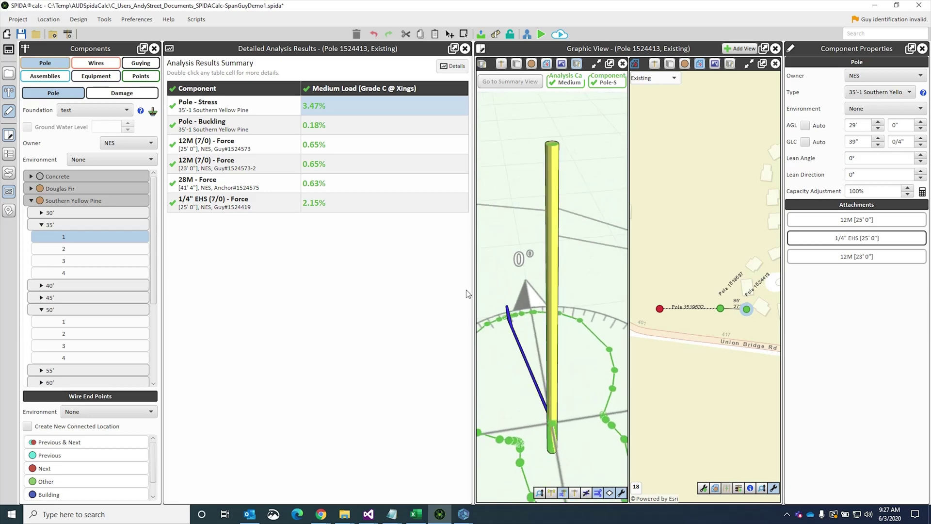
click(723, 310)
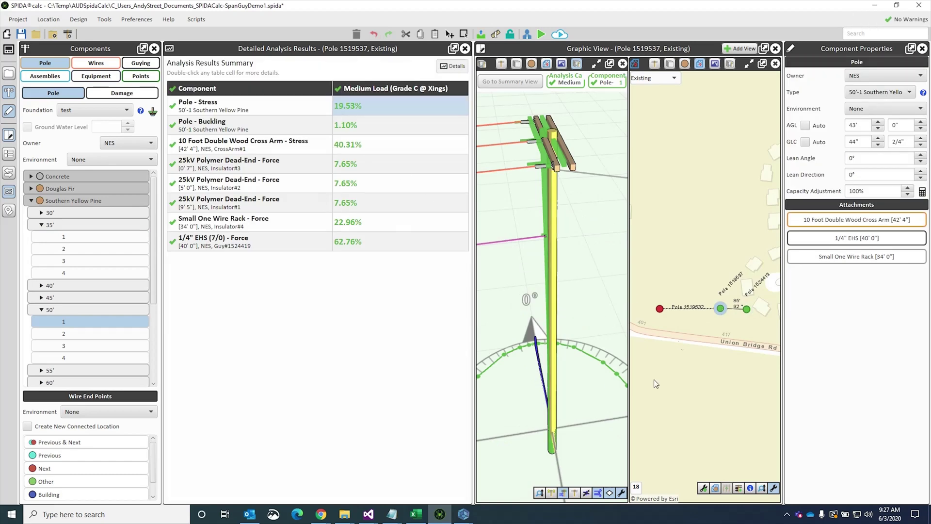
click(661, 309)
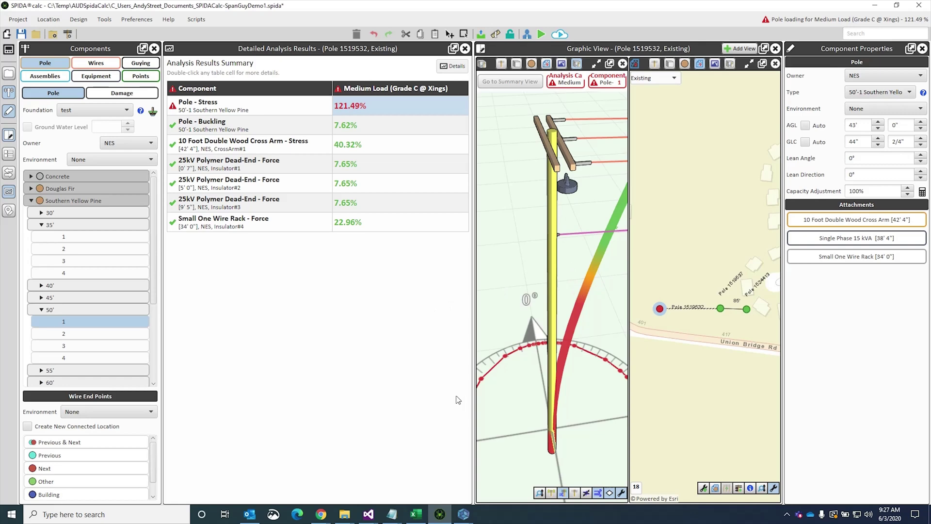
Switch back to the SPIDACalc-SpanGuyDemo1 drawing in Automated Utility Design and import the SPIDACalc results.
mouse_move(463, 514)
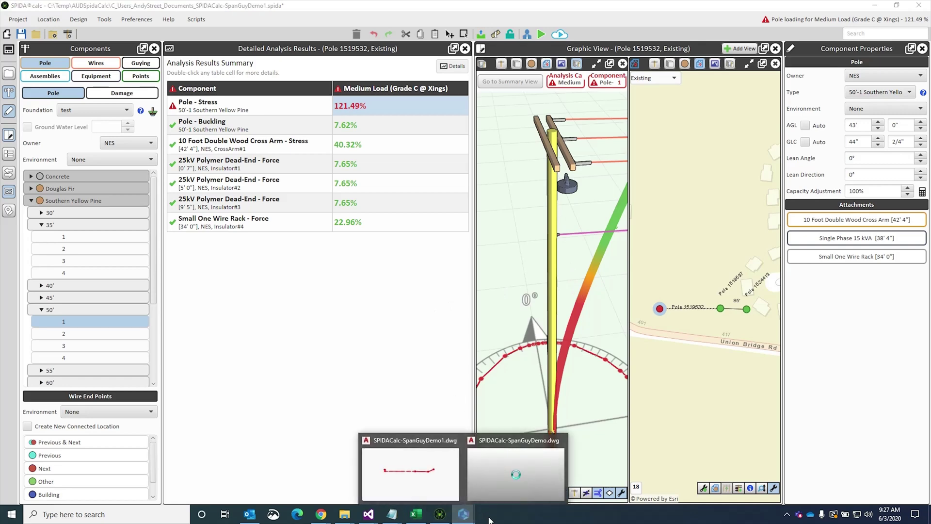
click(446, 494)
click(923, 448)
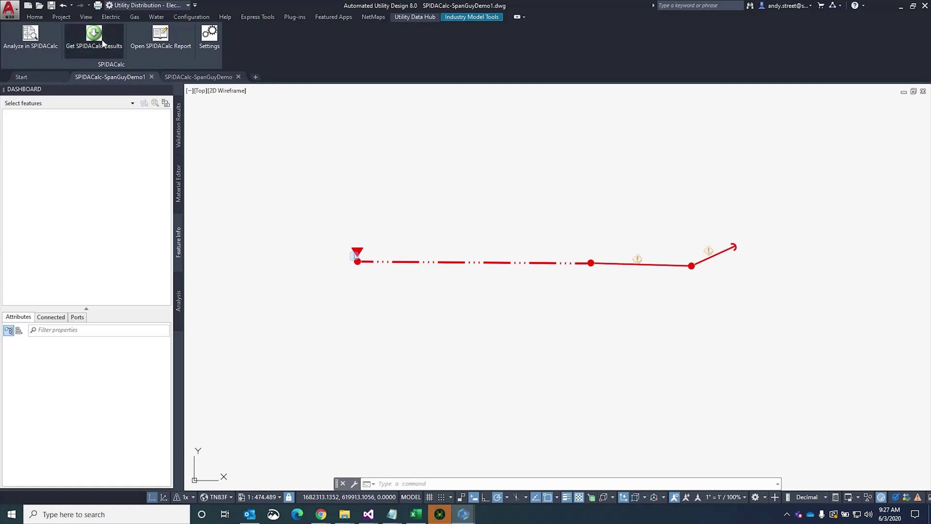
click(102, 44)
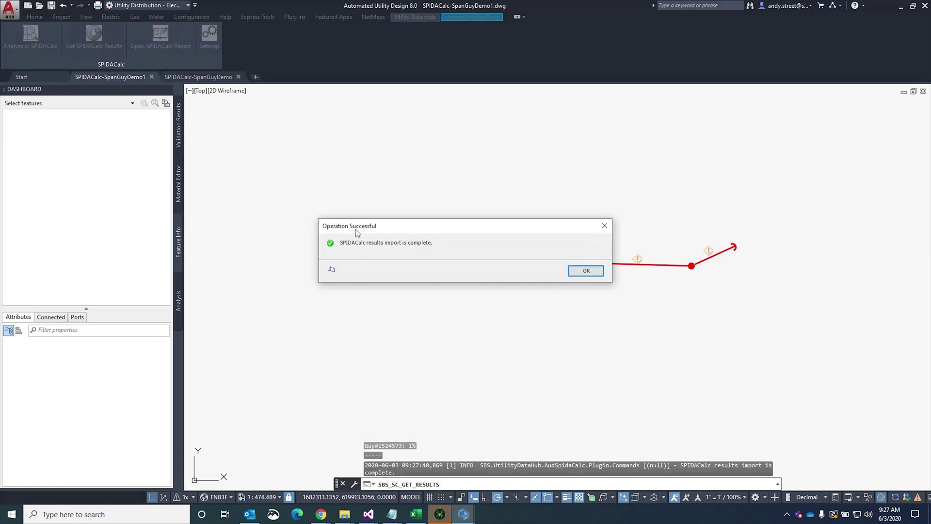
Close the import confirmation and check the SPIDA analysis result in the attributes of the transformer pole.
click(578, 272)
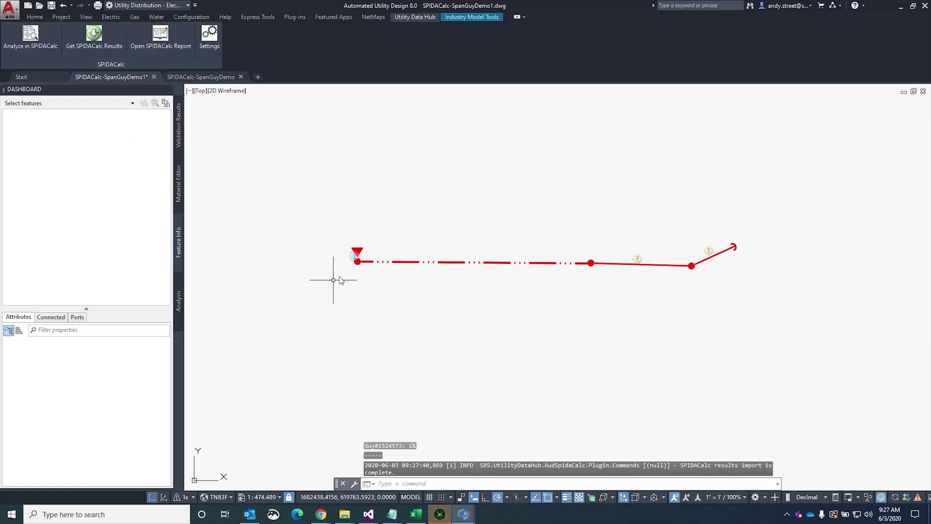
click(359, 264)
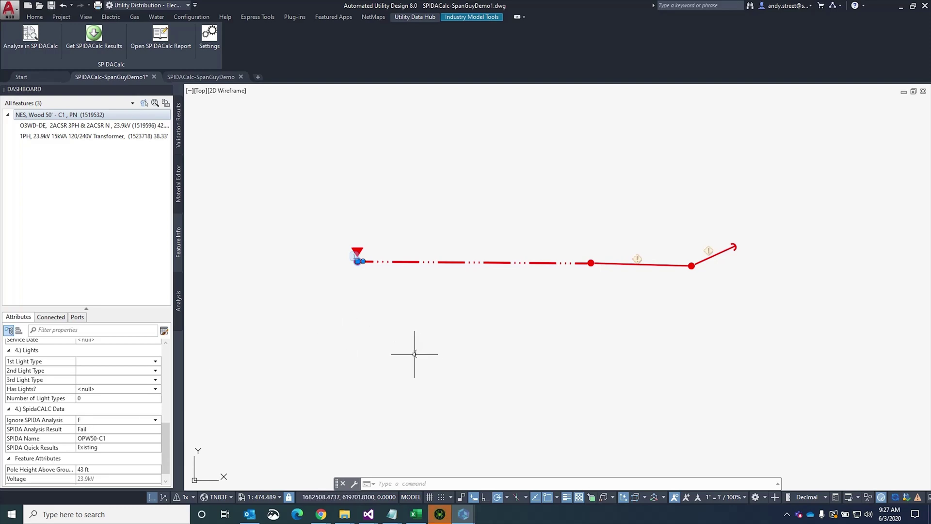
Switch to the SPIDACalc-SpanGuyDemo drawing, dismiss its style warning, and export the design to SPIDAcalc for analysis.
click(193, 77)
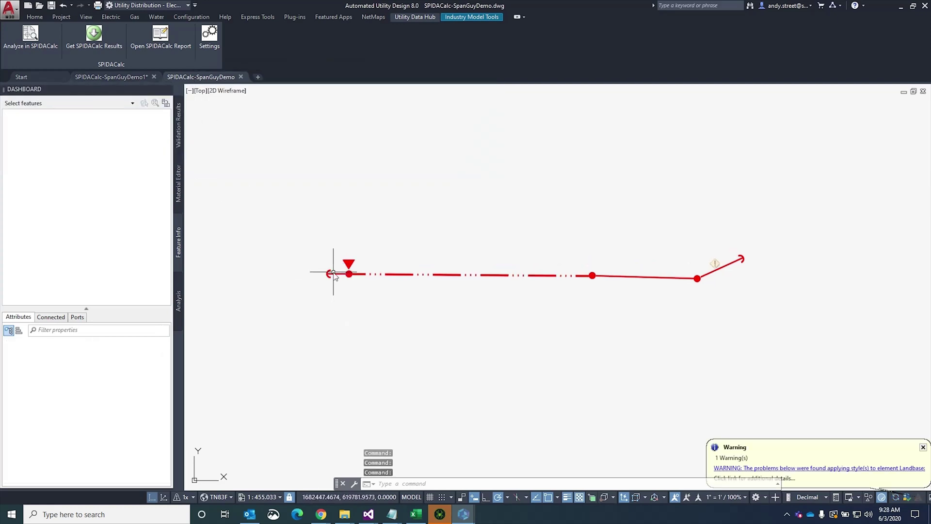
click(922, 448)
click(30, 34)
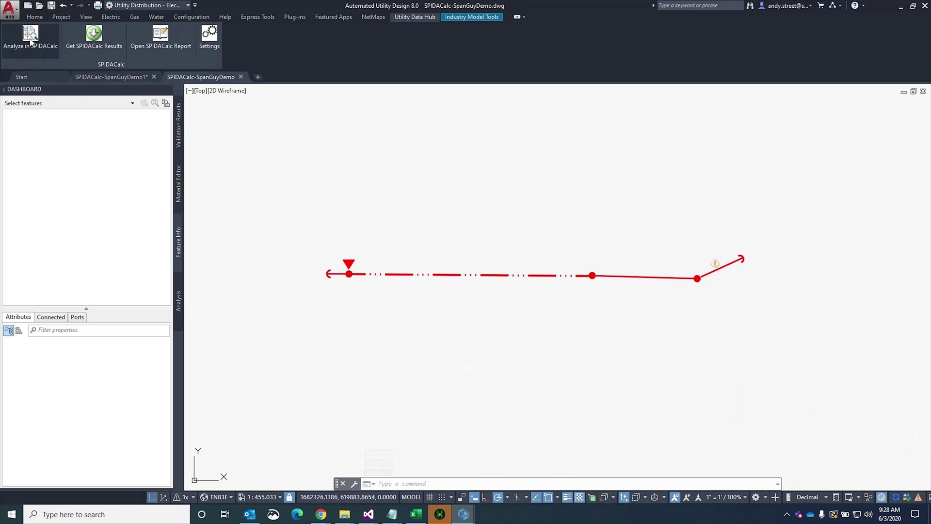
click(586, 270)
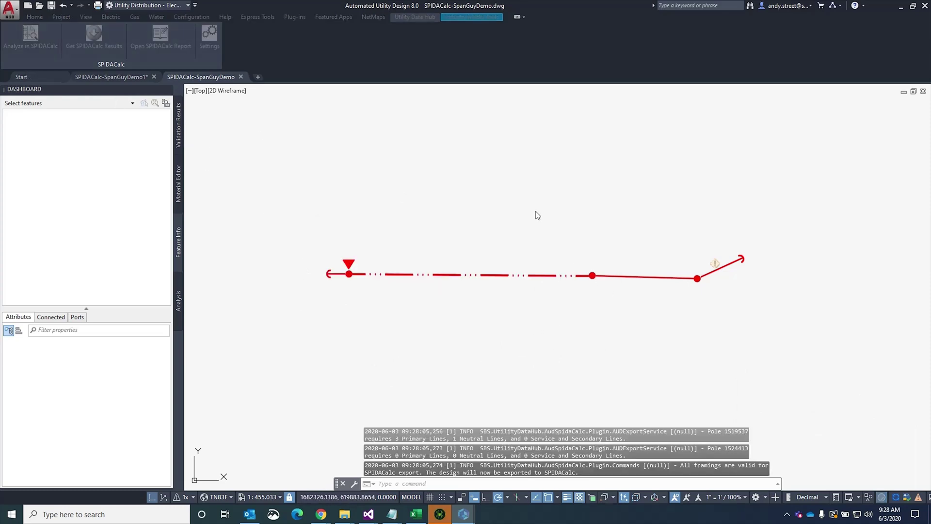
click(587, 272)
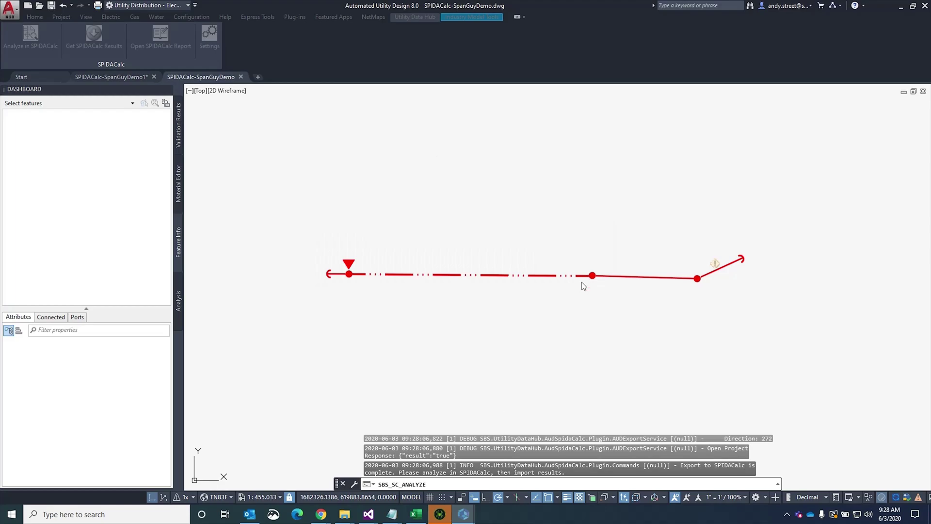
Switch to SPIDAcalc, run the load analysis on the whole lead, and dismiss the analysis warnings.
click(440, 515)
click(115, 113)
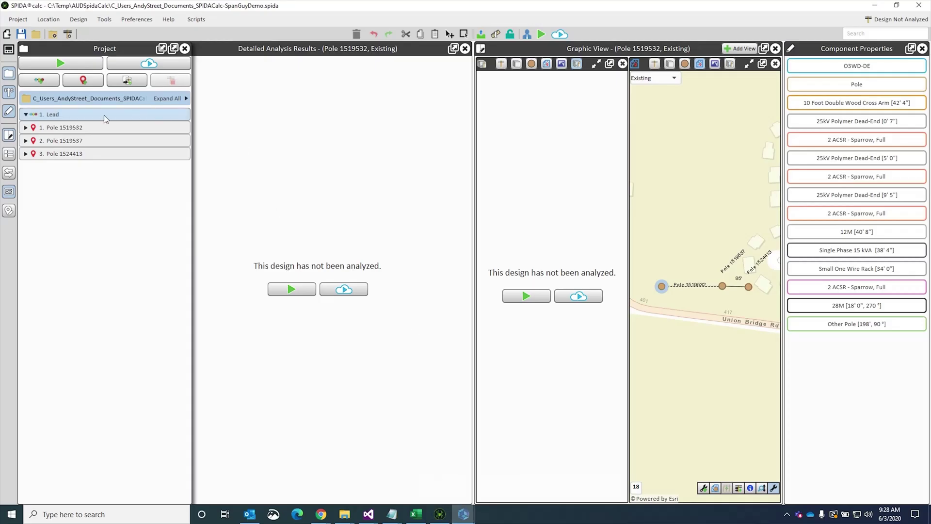
click(54, 63)
click(48, 80)
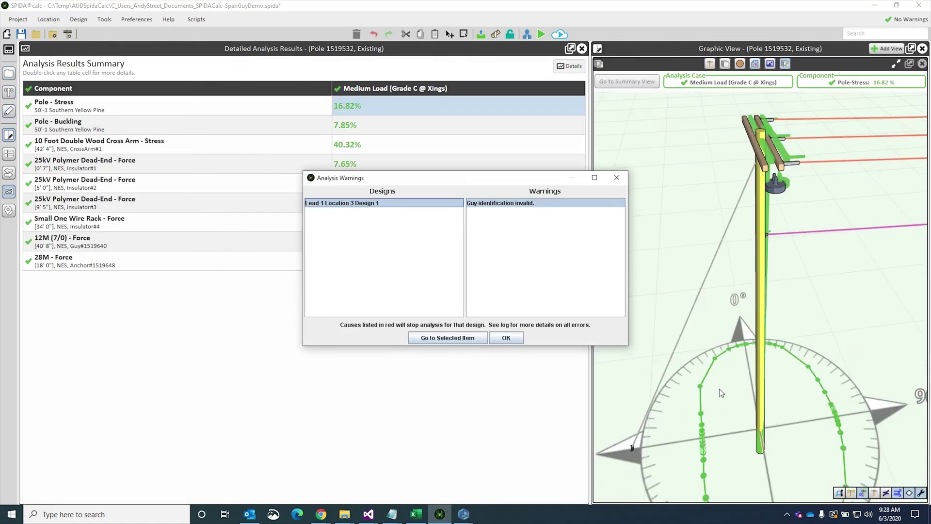
click(510, 339)
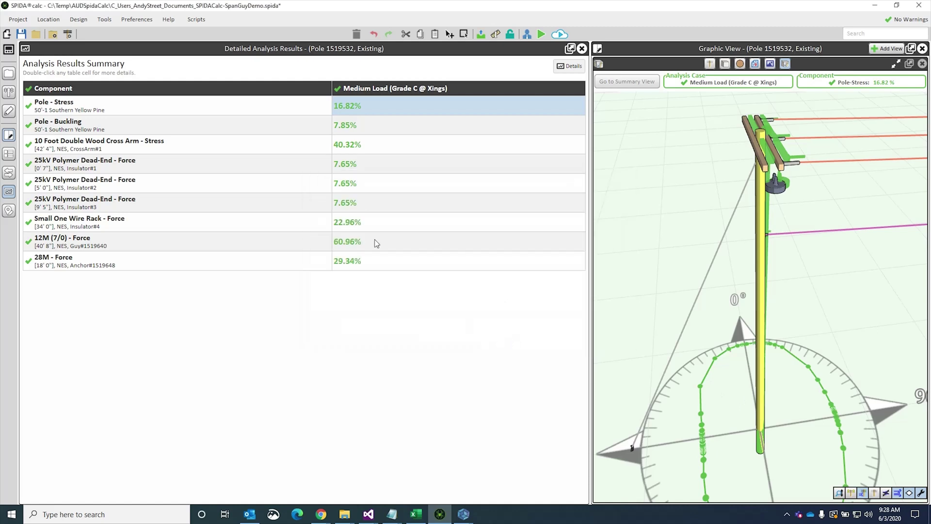
Change the workspace to SBS-DEMO and examine the detailed analysis results and 3D view of each of the three poles.
click(9, 50)
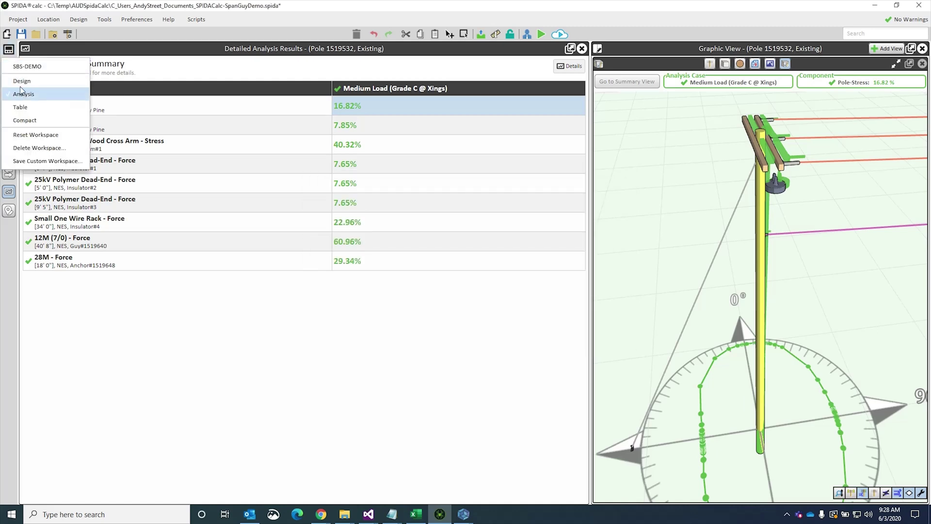
click(29, 67)
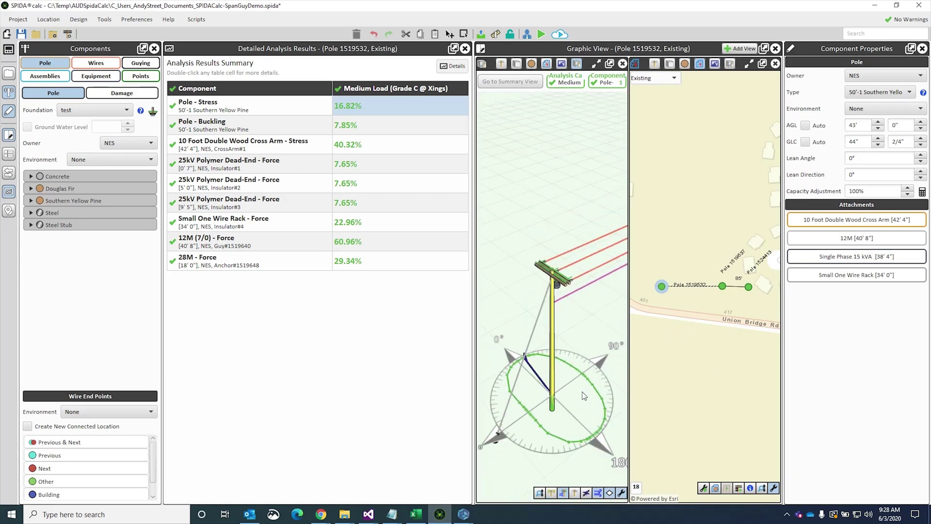
drag(584, 386, 593, 361)
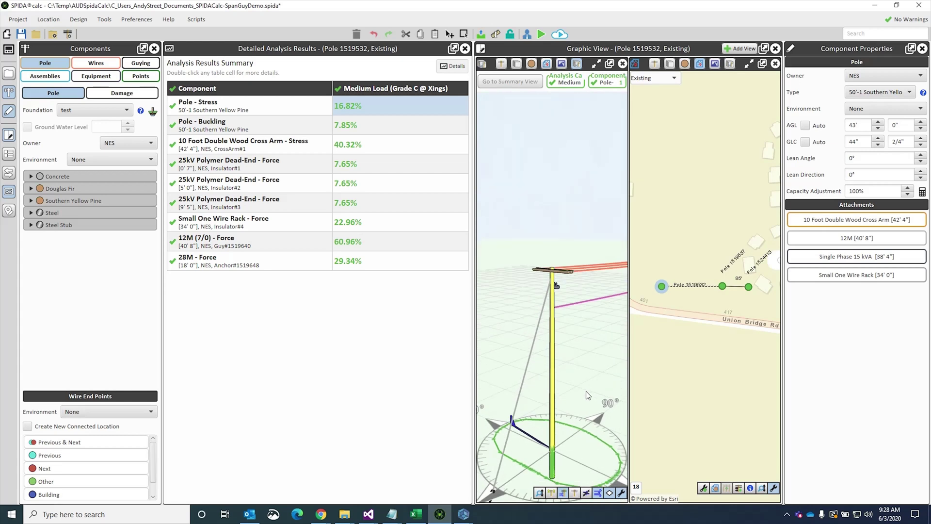
drag(587, 399, 573, 345)
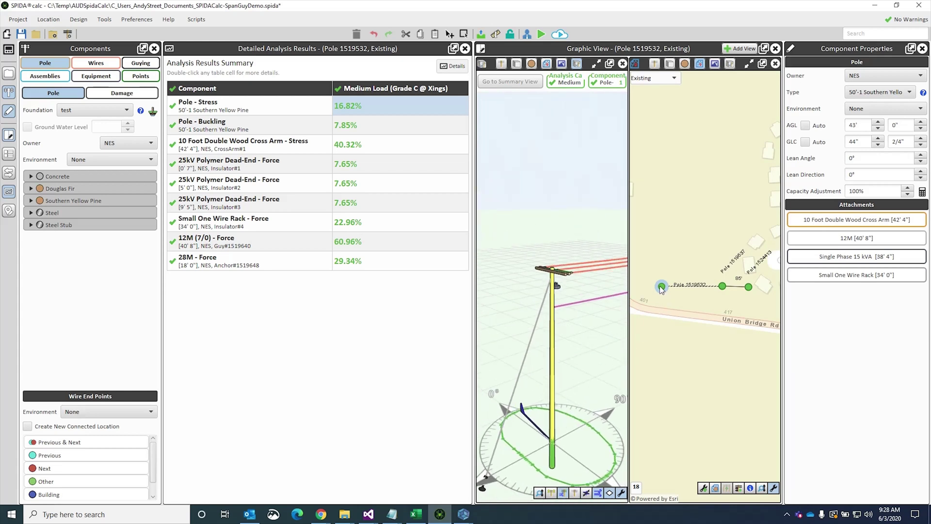
click(723, 287)
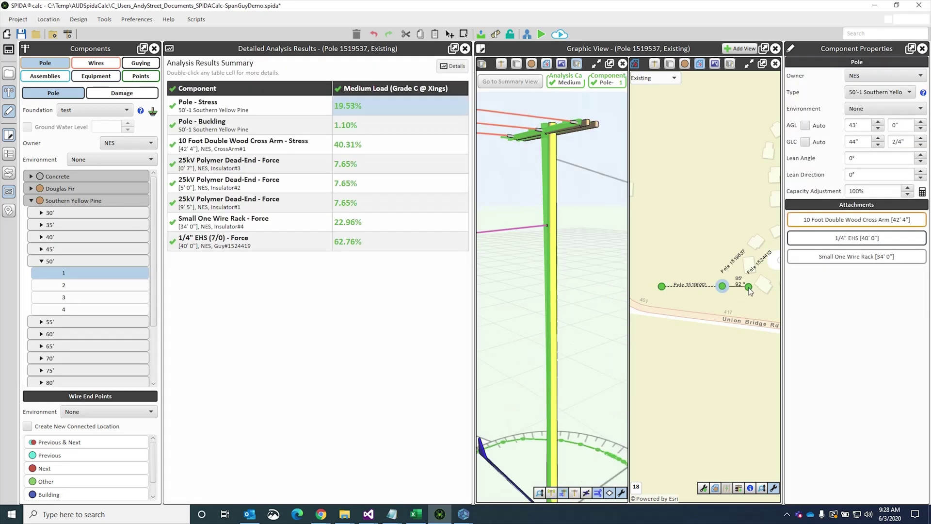
click(749, 288)
drag(630, 366, 606, 388)
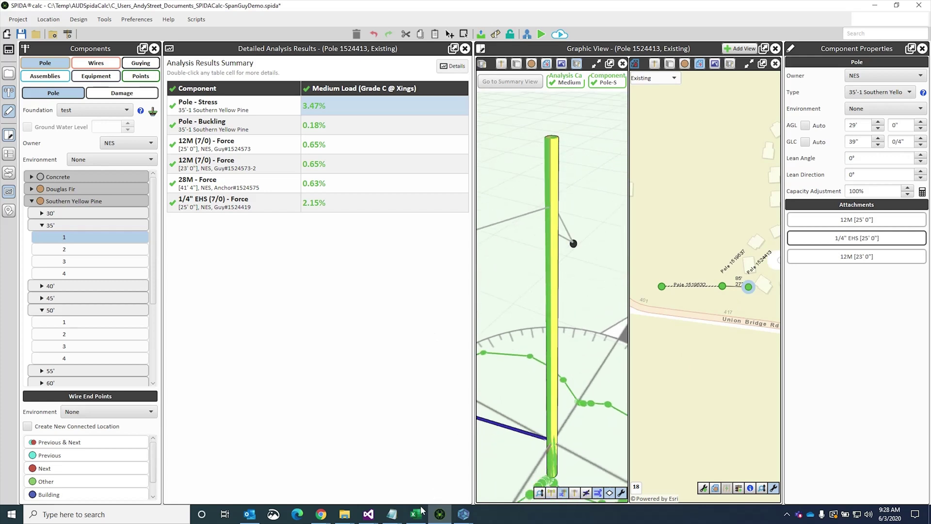
Switch back to the SPIDACalc-SpanGuyDemo drawing in Automated Utility Design and import the SPIDACalc results.
mouse_move(462, 519)
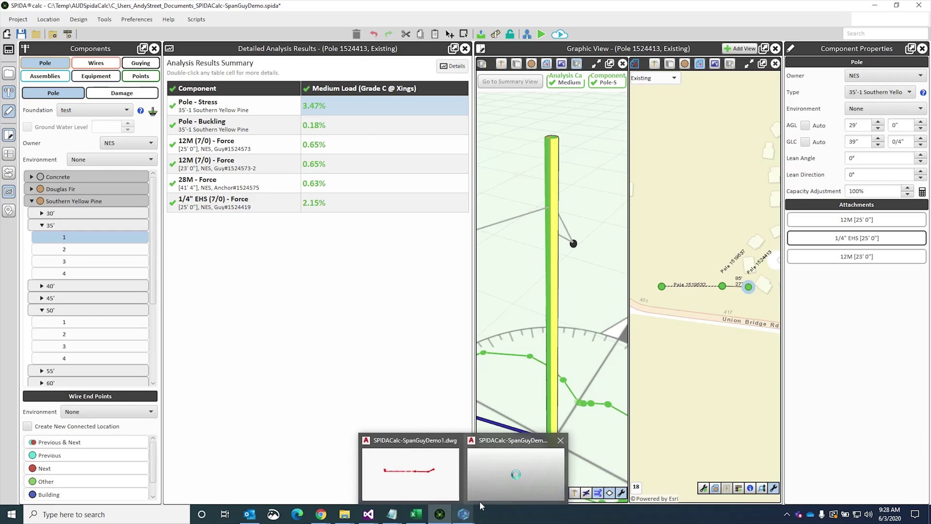
click(516, 475)
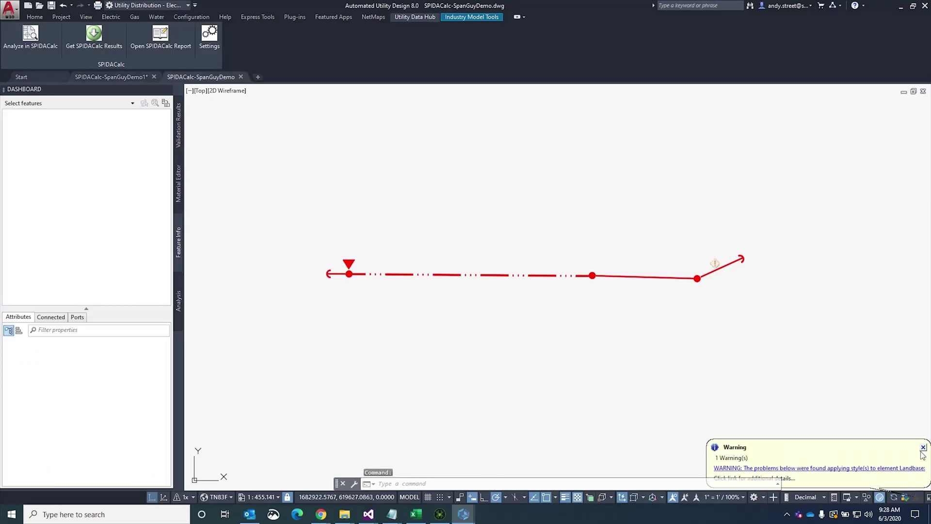
click(923, 448)
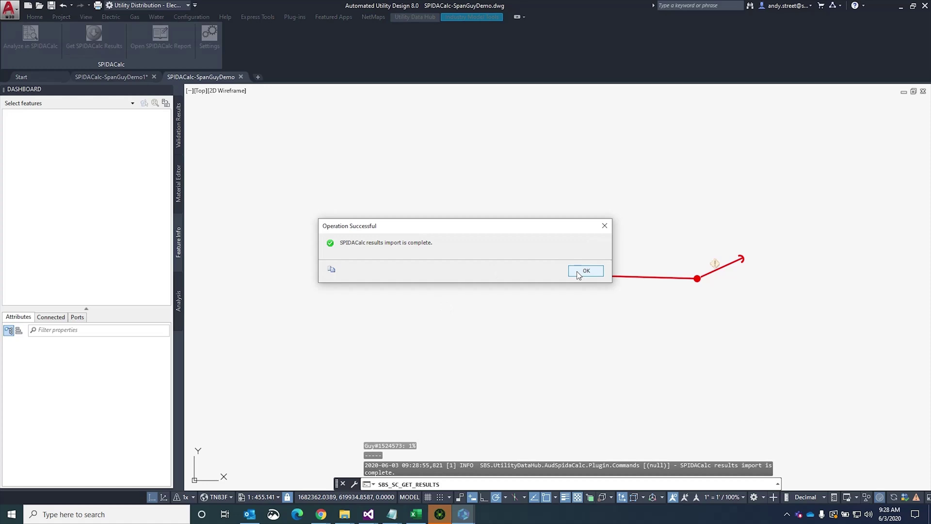
click(585, 271)
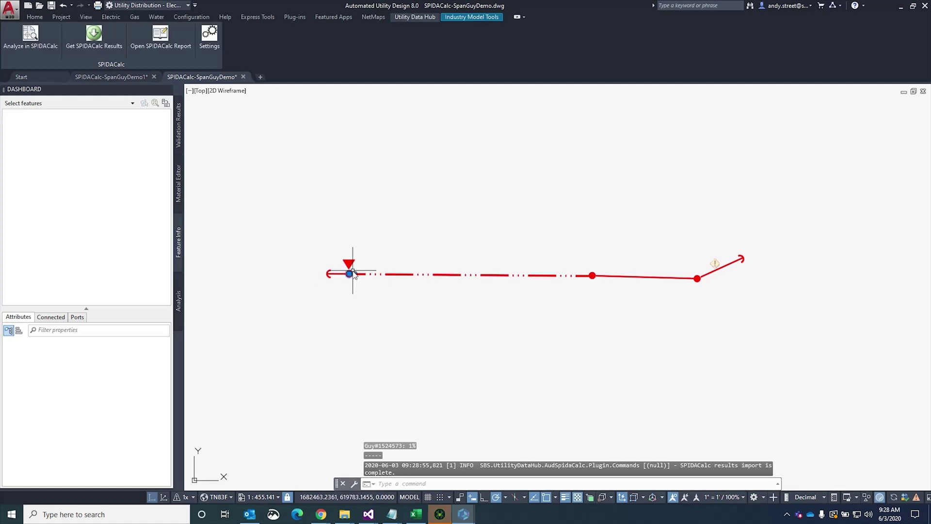
Check the imported SPIDA analysis result of the transformer pole in the SPIDACalc-SpanGuyDemo drawing, then clear the selection.
click(350, 273)
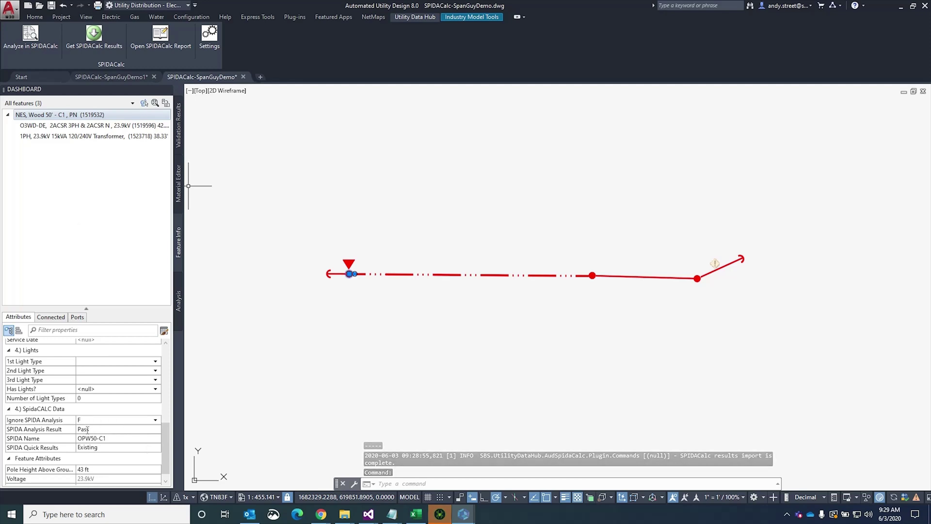
key(Escape)
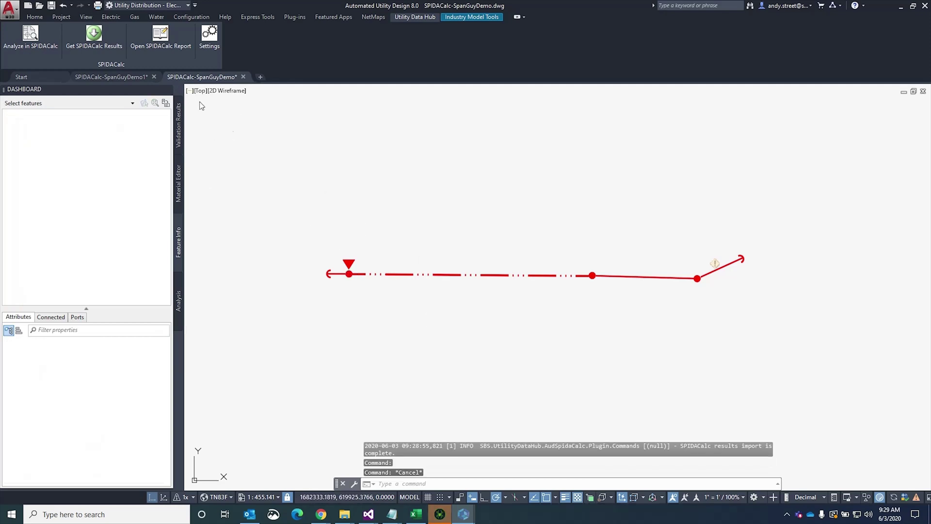
Open the SPIDACalc PDF report for the drawing and review the analysis summary, load table, wires and anchors of Pole 1519532.
click(159, 47)
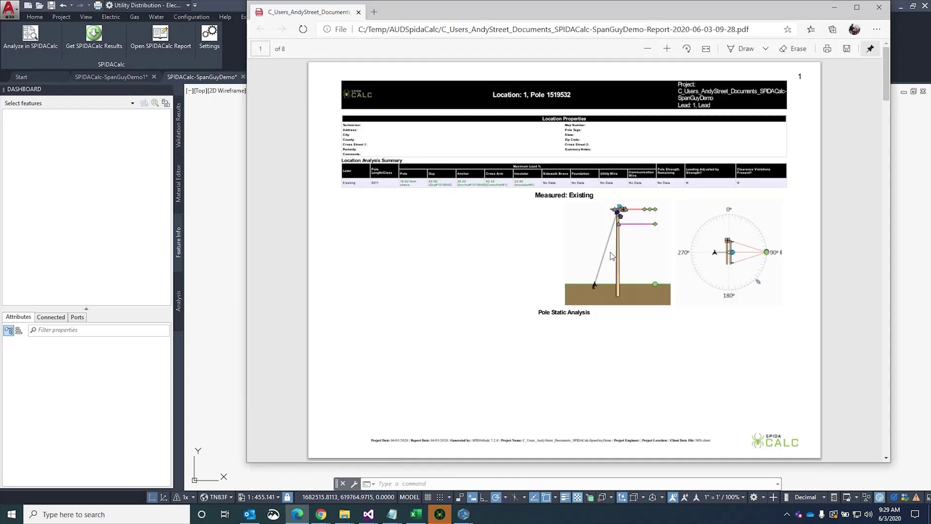
scroll(565, 339, down, 3)
scroll(567, 332, up, 3)
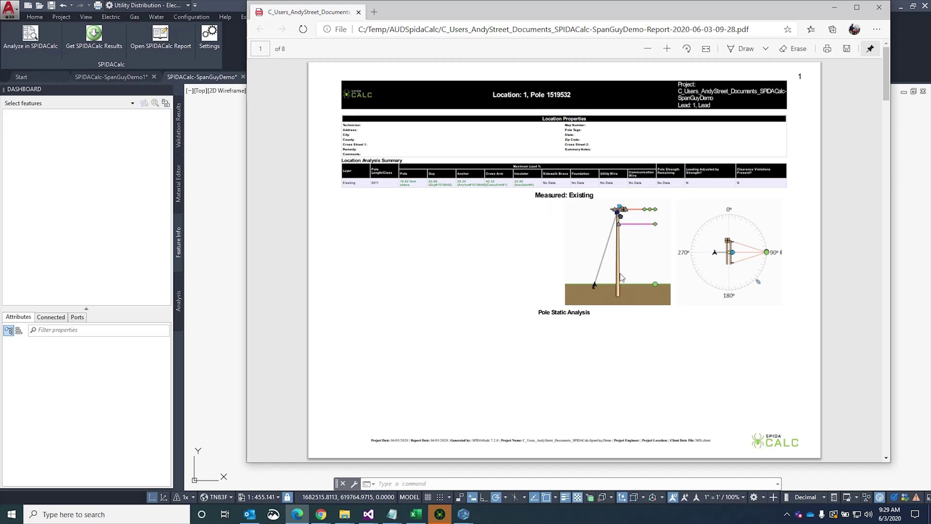
scroll(589, 232, down, 4)
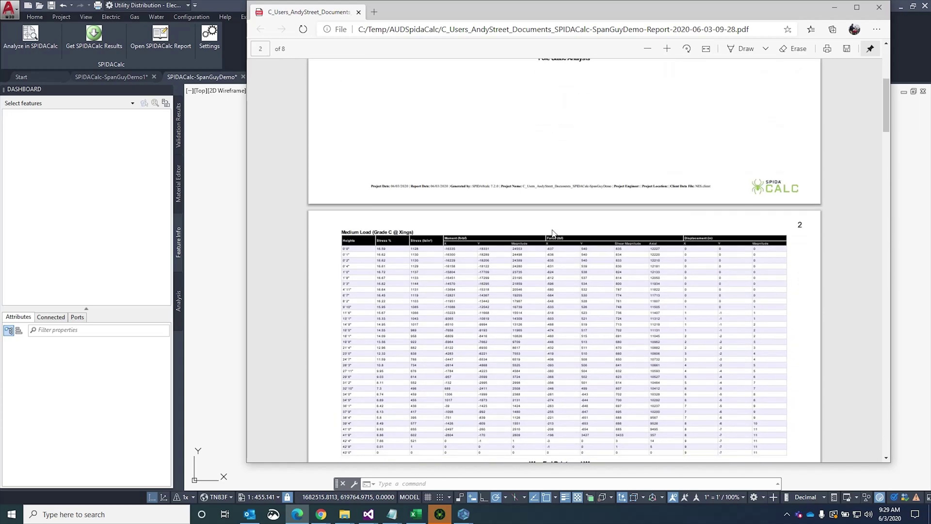
scroll(544, 236, down, 6)
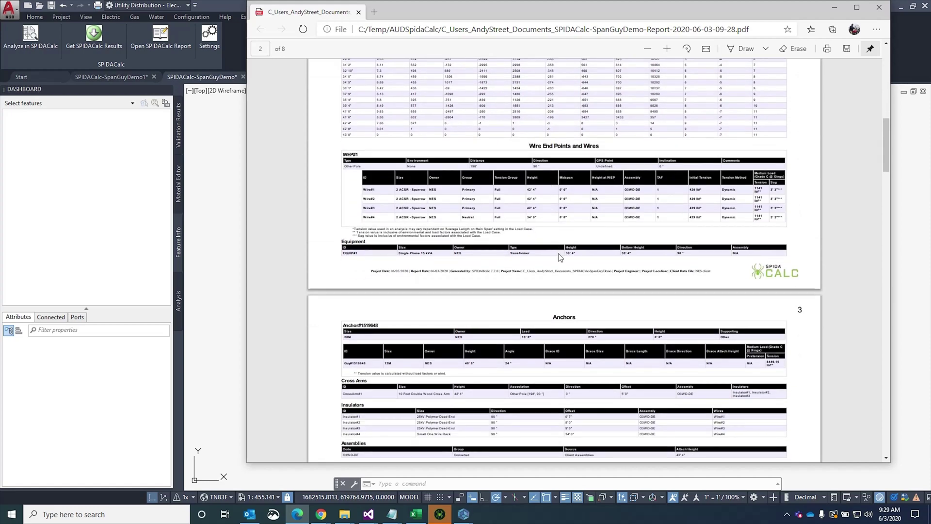
scroll(566, 267, down, 10)
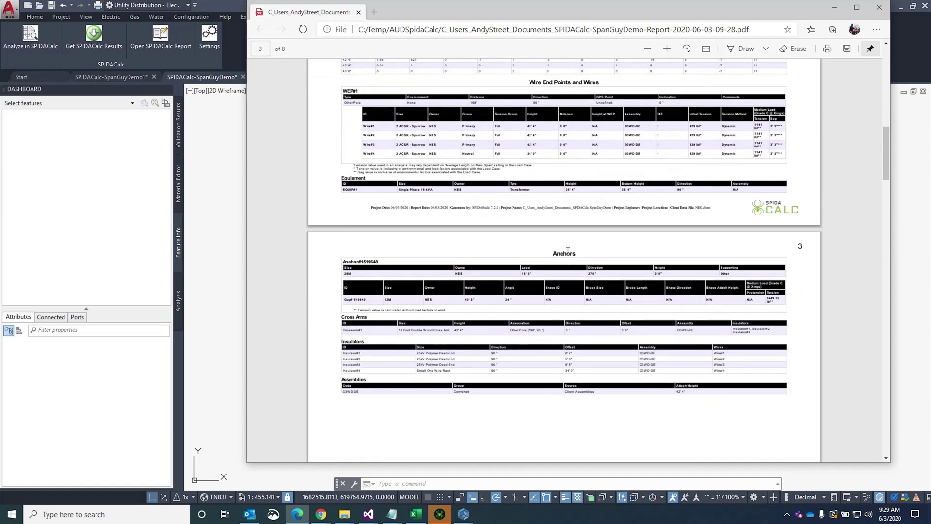